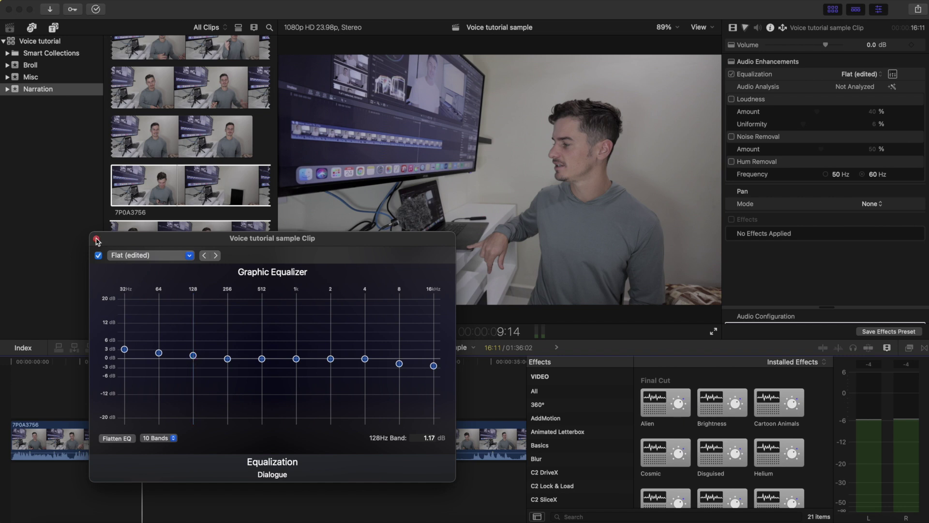
Step: Close the graphic equalizer, find the Compressor among the audio effects and apply it to the Voice tutorial sample Clip
{"action": "left_click", "coordinate": [96, 239]}
{"action": "key", "text": "super+f"}
{"action": "type", "text": "com"}
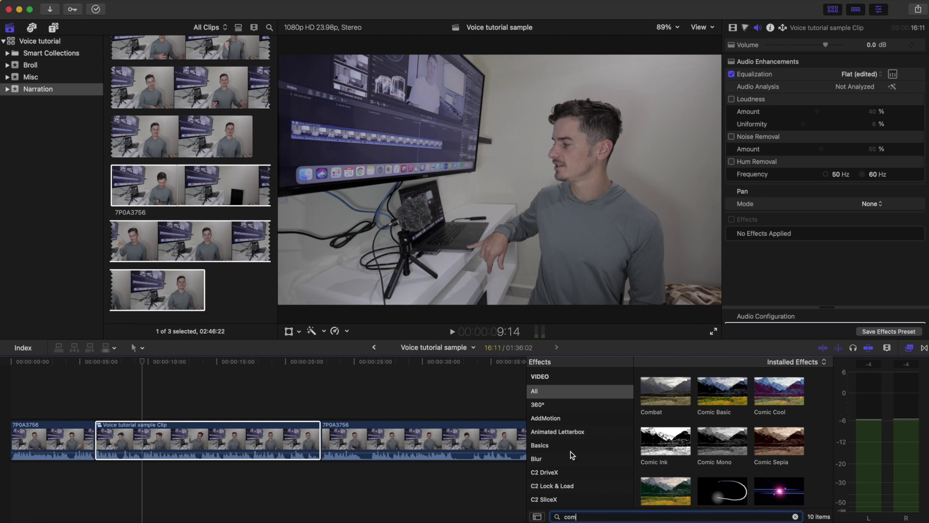
{"action": "scroll", "coordinate": [572, 455], "scroll_direction": "down", "scroll_amount": 10}
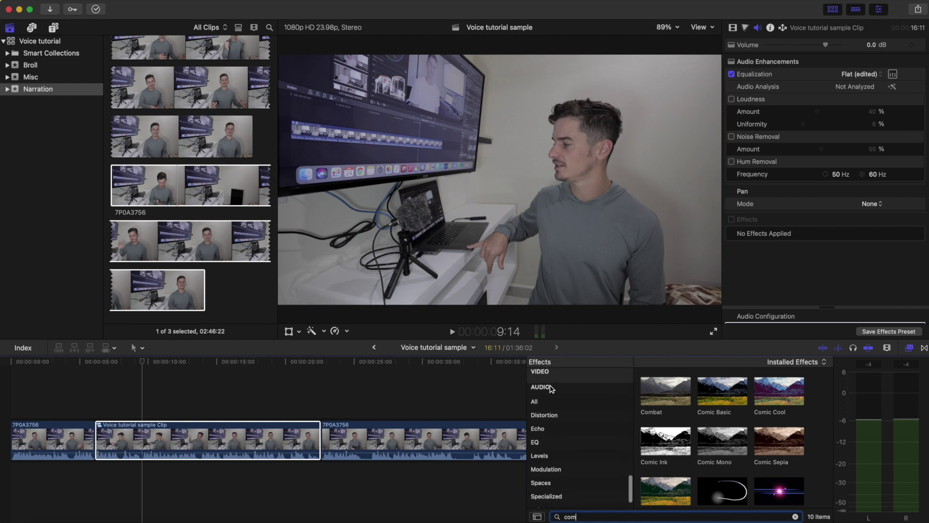
{"action": "left_click", "coordinate": [550, 401]}
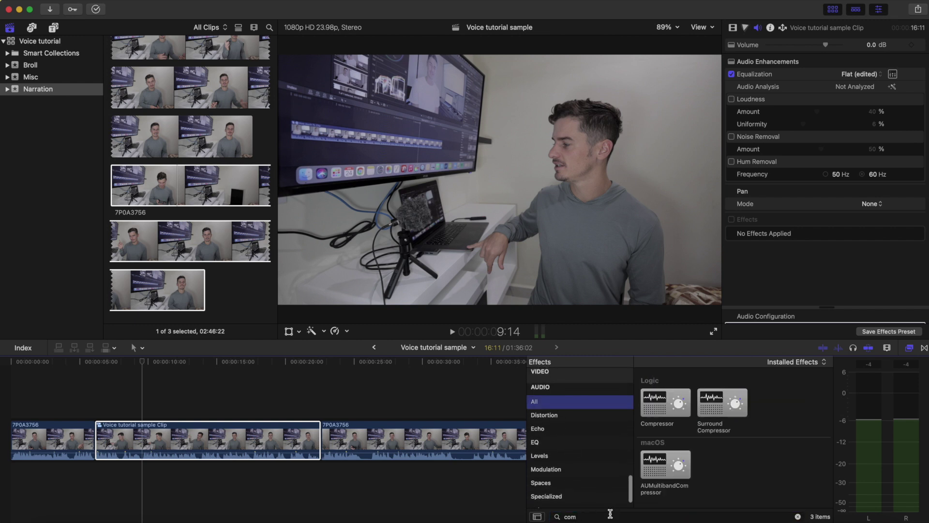
{"action": "left_click_drag", "start_coordinate": [664, 414], "coordinate": [243, 437]}
Step: Play back the Voice tutorial sample Clip to hear its sound with the Compressor
{"action": "key", "text": "space"}
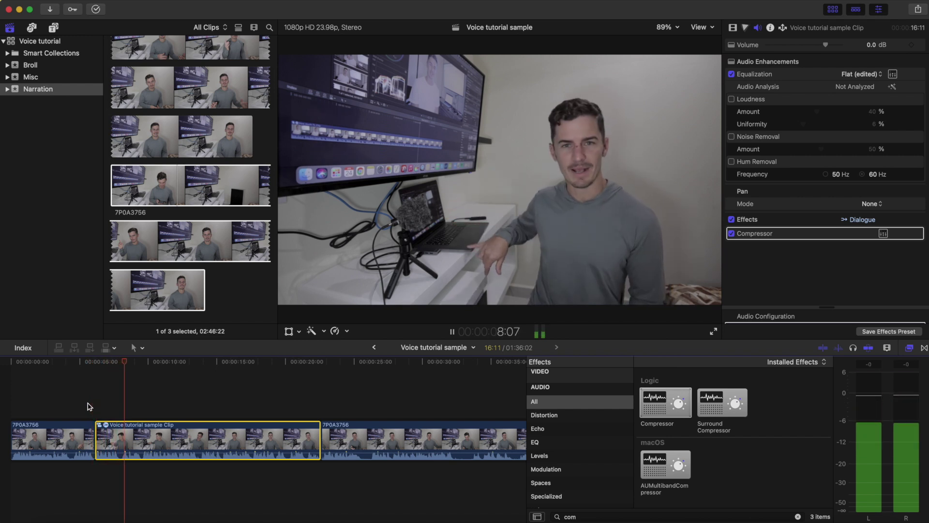
{"action": "key", "text": "space"}
{"action": "left_click", "coordinate": [95, 406]}
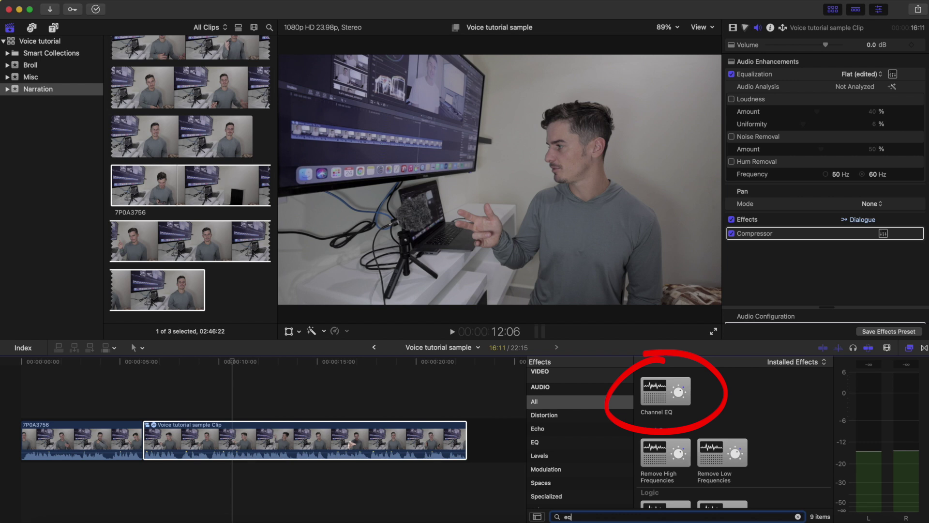
Step: Add Channel EQ to the Voice tutorial sample Clip, cutting 13 dB at 23.5 Hz and about 9 dB at 17600 Hz
{"action": "left_click_drag", "start_coordinate": [662, 402], "coordinate": [267, 430]}
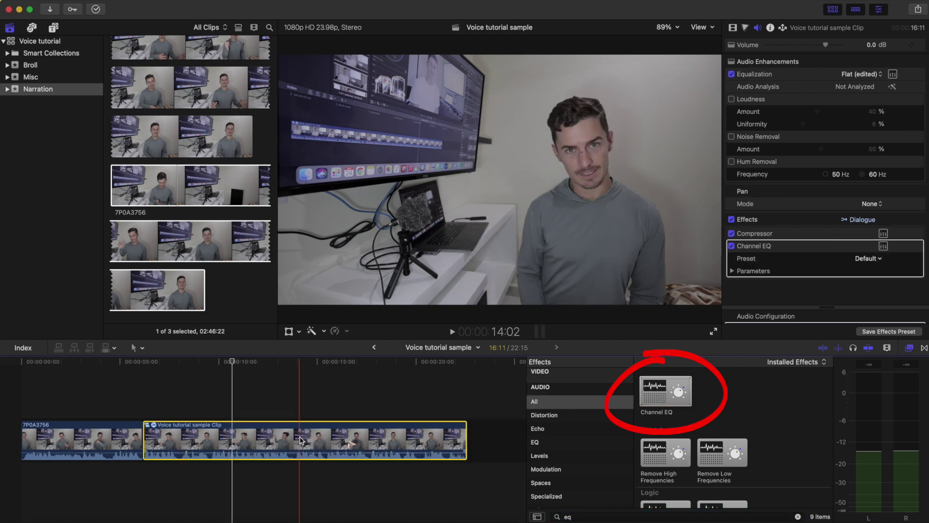
{"action": "left_click", "coordinate": [884, 247]}
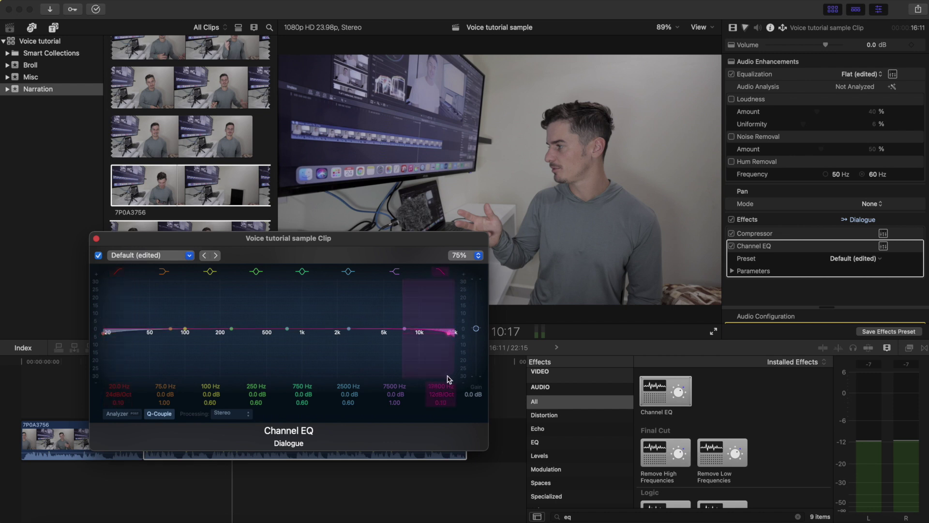
{"action": "left_click_drag", "start_coordinate": [406, 327], "coordinate": [450, 349]}
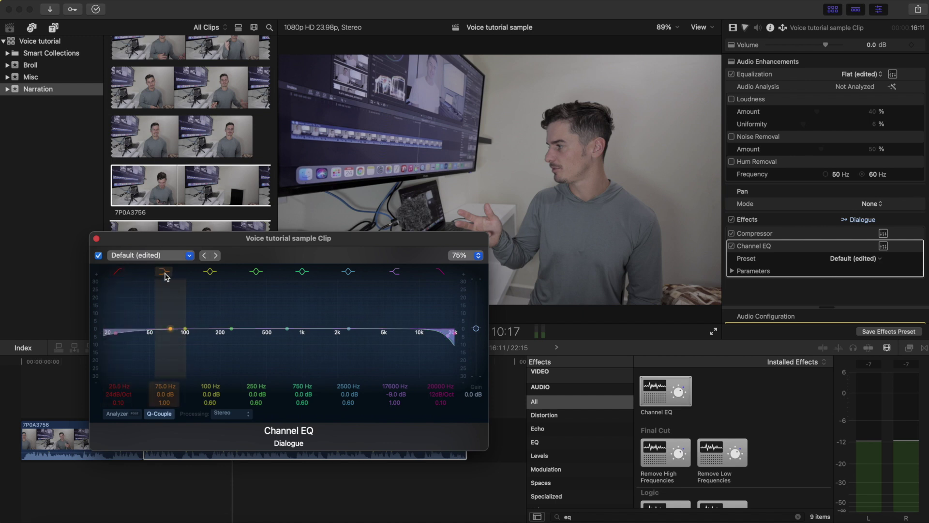
{"action": "left_click_drag", "start_coordinate": [172, 329], "coordinate": [111, 362]}
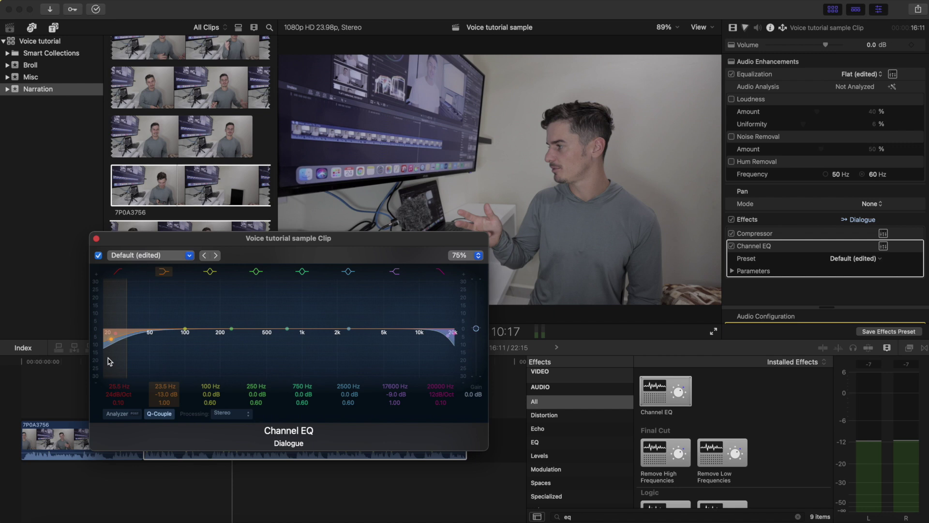
{"action": "left_click", "coordinate": [97, 238]}
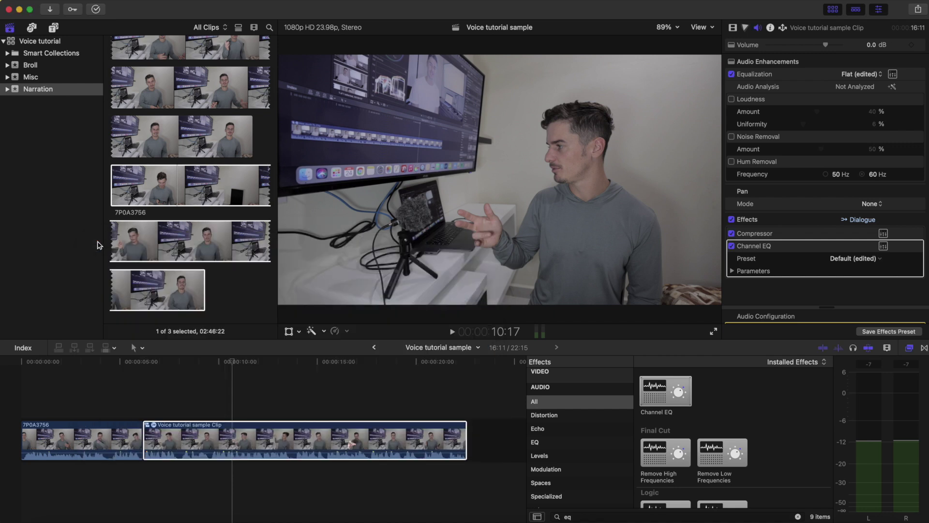
Step: Add the Noise Gate effect to the Voice tutorial sample Clip and play back the result
{"action": "left_click", "coordinate": [637, 517]}
{"action": "type", "text": "noise ga"}
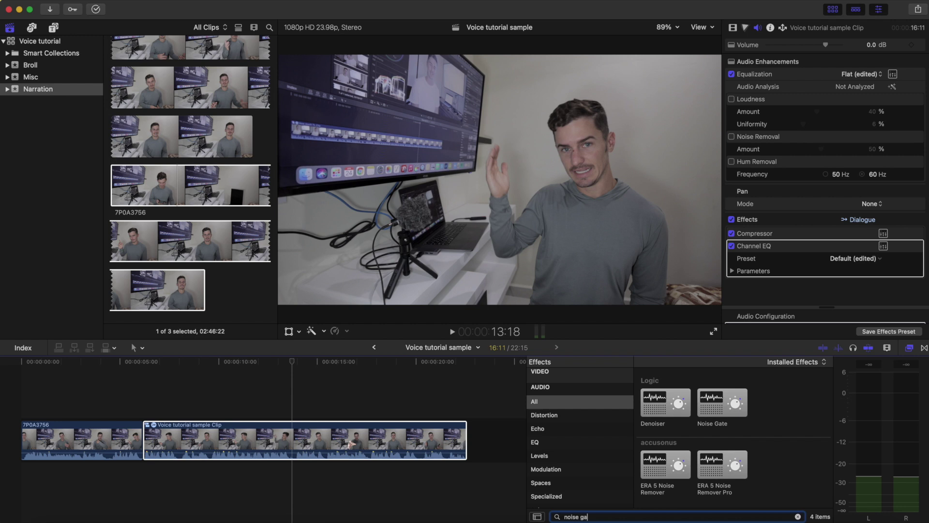
{"action": "type", "text": "te"}
{"action": "left_click_drag", "start_coordinate": [678, 389], "coordinate": [268, 438]}
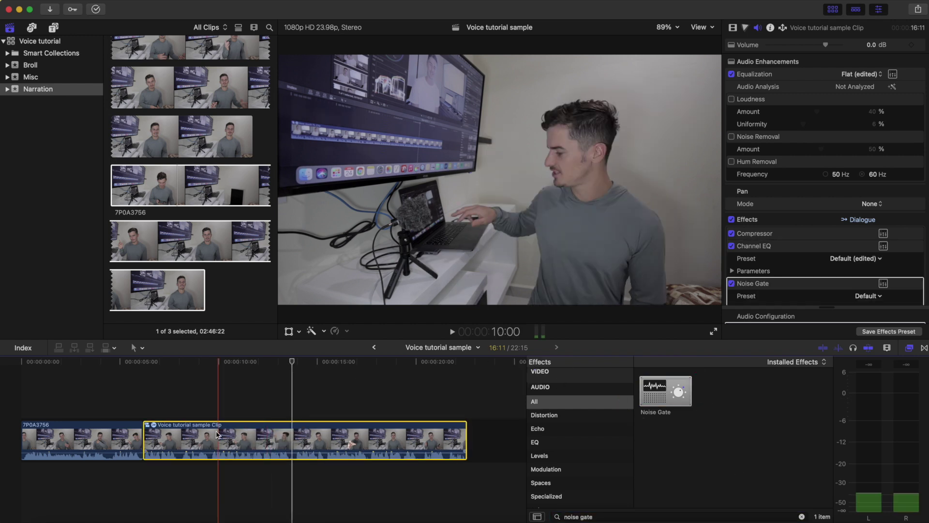
{"action": "key", "text": "space"}
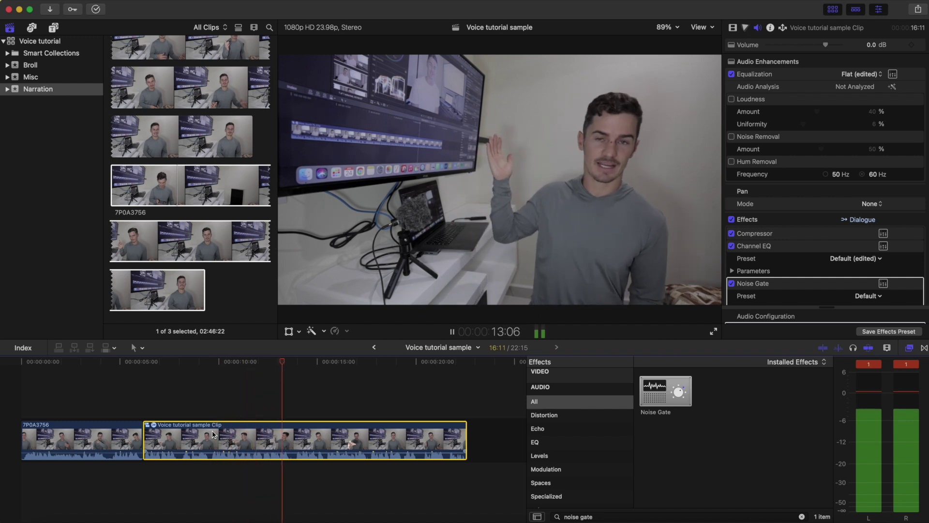
{"action": "key", "text": "space"}
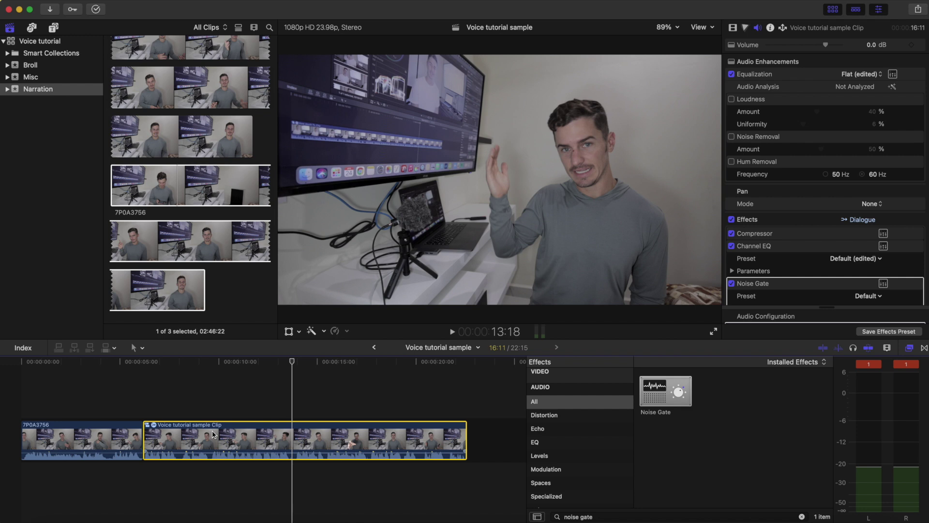
Step: Set the Noise Gate's reduction to -20 dB and its release to 1000 ms
{"action": "left_click", "coordinate": [744, 273]}
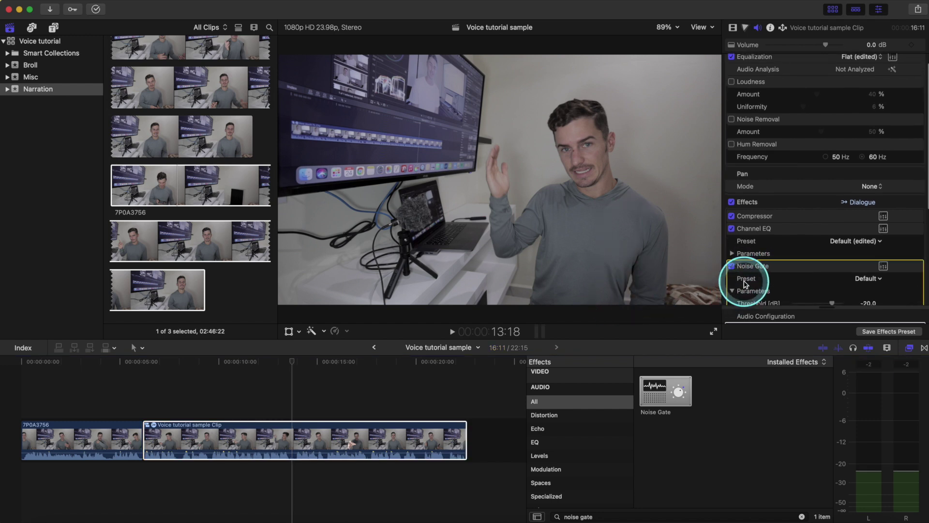
{"action": "left_click", "coordinate": [740, 288]}
{"action": "scroll", "coordinate": [744, 281], "scroll_direction": "down", "scroll_amount": 2}
{"action": "left_click_drag", "start_coordinate": [798, 199], "coordinate": [836, 204]}
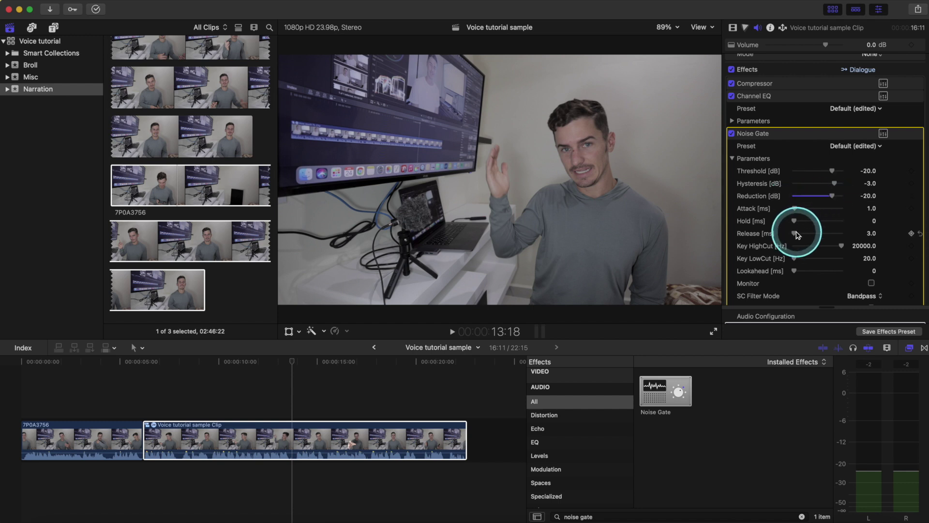
{"action": "left_click_drag", "start_coordinate": [798, 237], "coordinate": [799, 236]}
{"action": "double_click", "coordinate": [869, 234]}
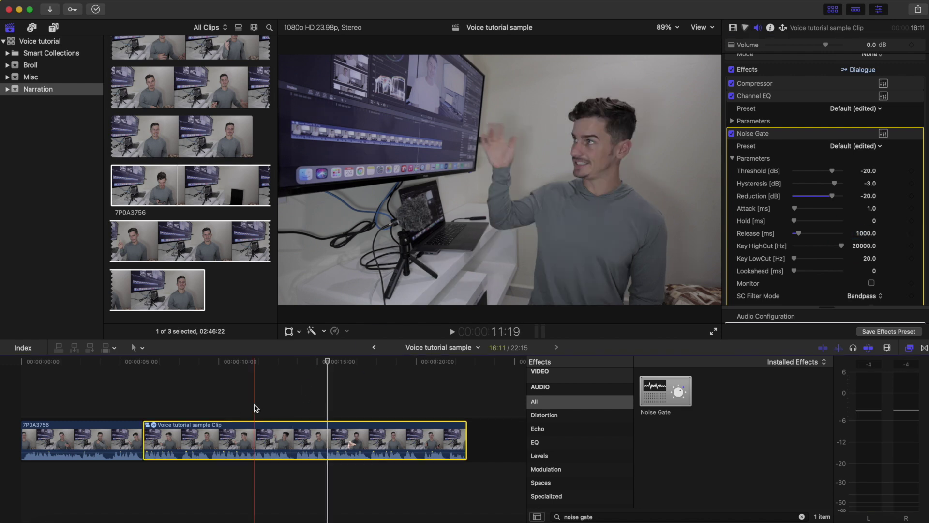
Step: Play the Voice tutorial sample Clip from near its start to hear the adjusted Noise Gate
{"action": "left_click", "coordinate": [145, 409]}
{"action": "key", "text": "space"}
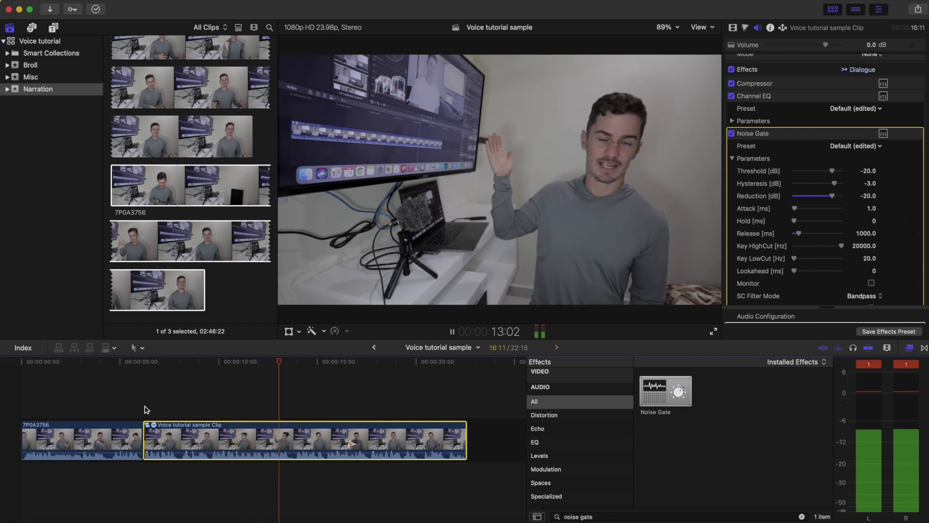
{"action": "key", "text": "space"}
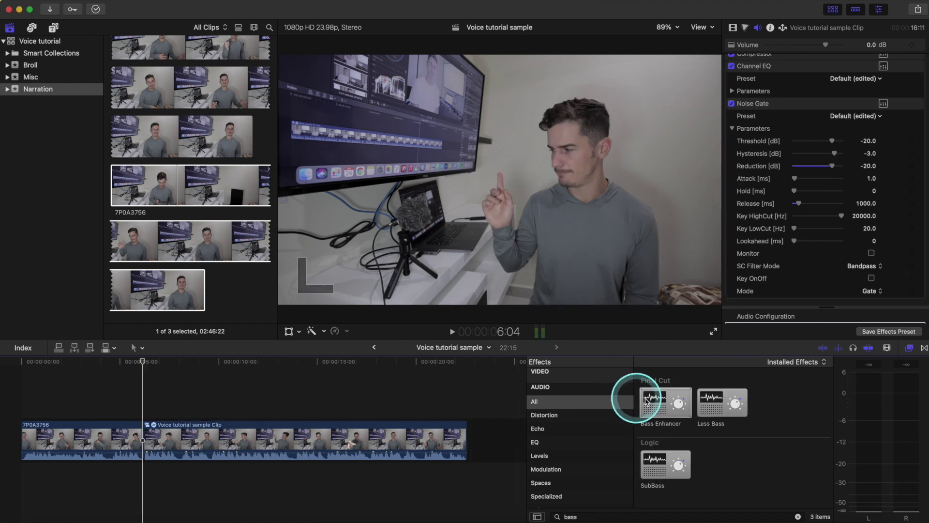
Step: Add the Bass Enhancer effect to the Voice tutorial sample Clip with an amount of 50 and inspect its Fat EQ curve
{"action": "left_click_drag", "start_coordinate": [647, 397], "coordinate": [273, 432]}
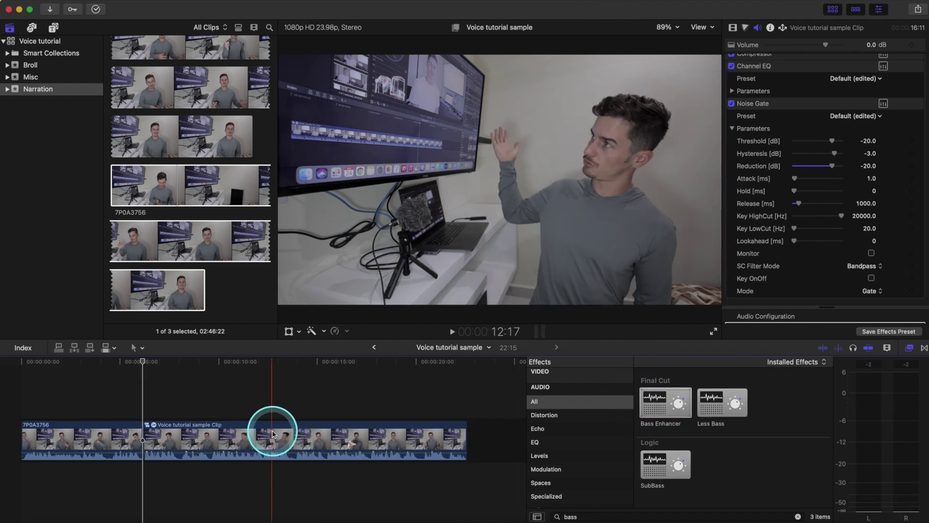
{"action": "left_click", "coordinate": [149, 426]}
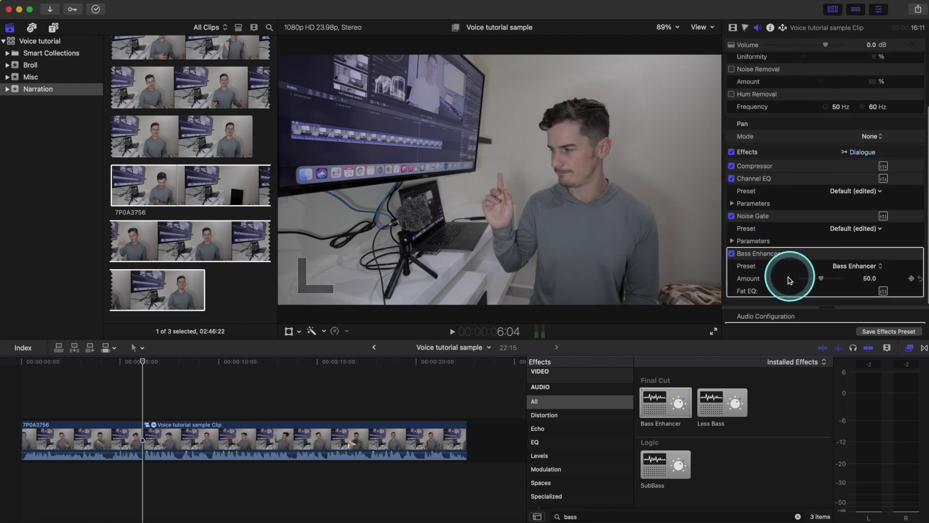
{"action": "left_click", "coordinate": [883, 290]}
{"action": "mouse_move", "coordinate": [822, 280]}
{"action": "left_mouse_down"}
{"action": "mouse_move", "coordinate": [832, 279]}
{"action": "mouse_move", "coordinate": [821, 279]}
{"action": "left_mouse_up"}
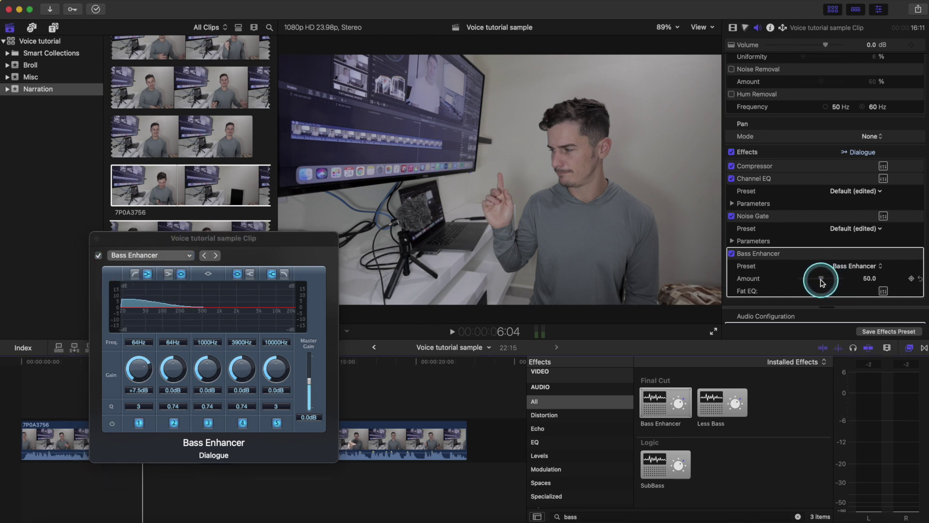
{"action": "left_click", "coordinate": [96, 238]}
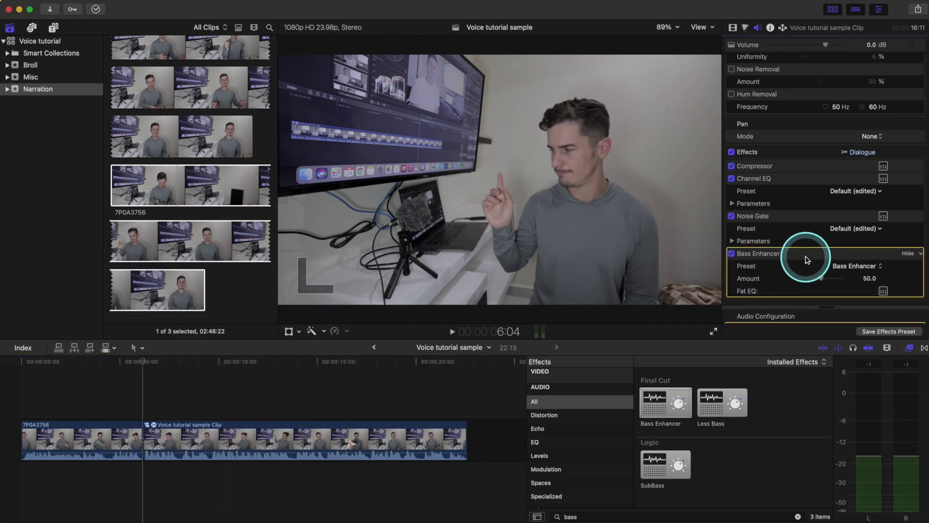
Step: Raise the clip's low equalizer bands, with 32 Hz at 4.59 dB, 256 Hz at 0.8 dB, and 64 and 128 Hz slightly higher
{"action": "scroll", "coordinate": [806, 258], "scroll_direction": "up", "scroll_amount": 5}
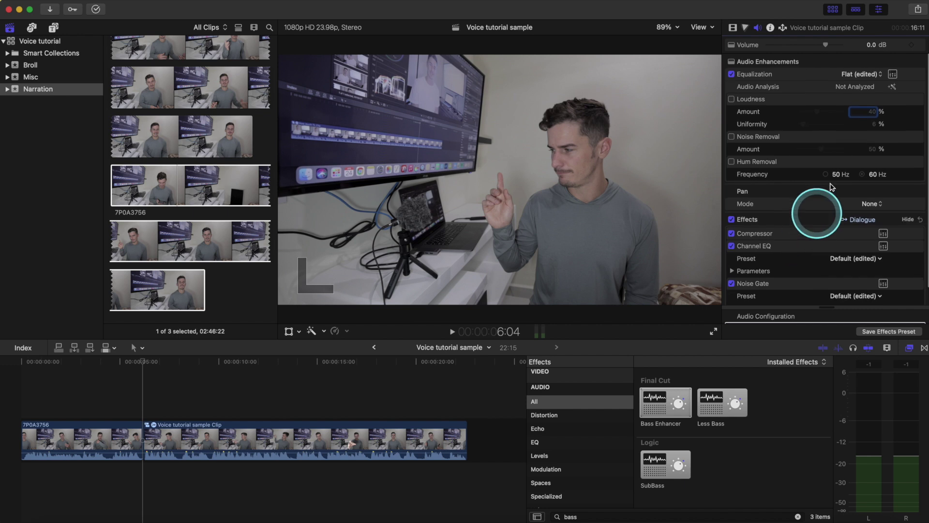
{"action": "left_click", "coordinate": [892, 73]}
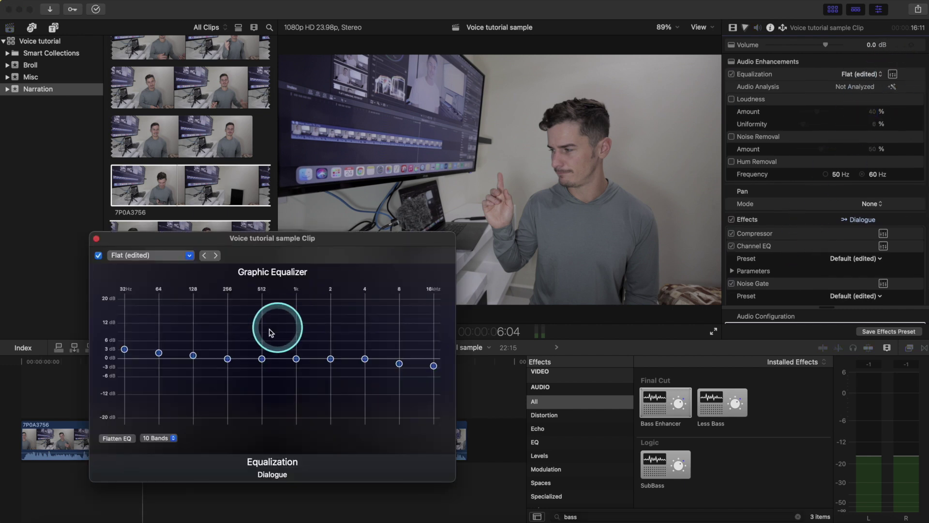
{"action": "left_click_drag", "start_coordinate": [162, 354], "coordinate": [125, 345]}
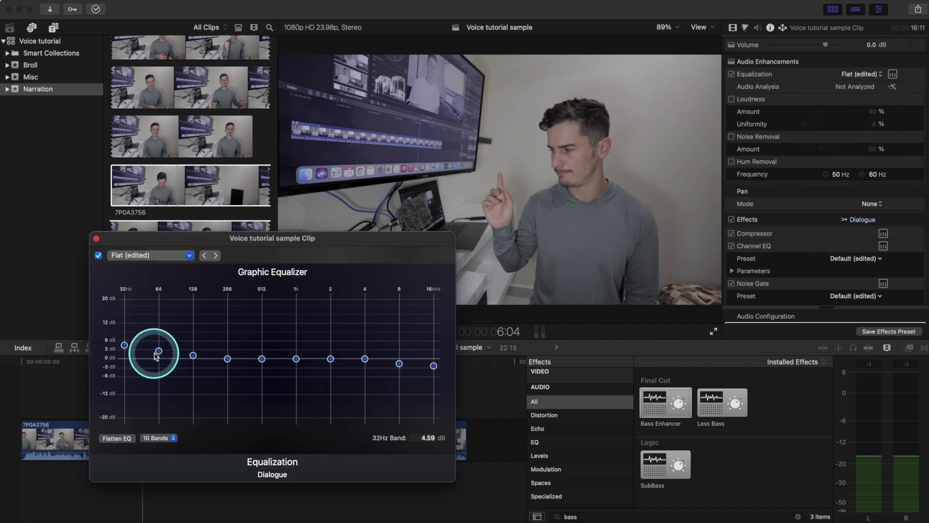
{"action": "left_click_drag", "start_coordinate": [193, 355], "coordinate": [228, 356]}
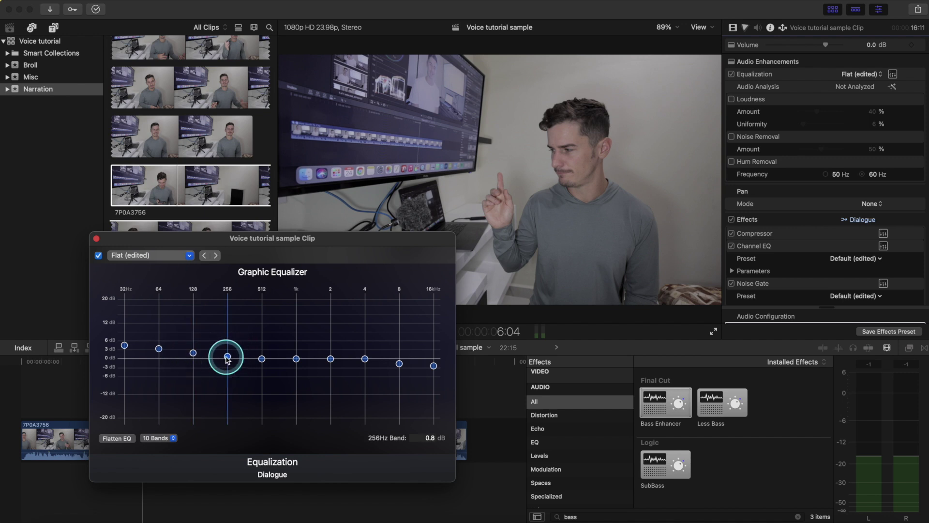
{"action": "left_click_drag", "start_coordinate": [108, 250], "coordinate": [83, 114]}
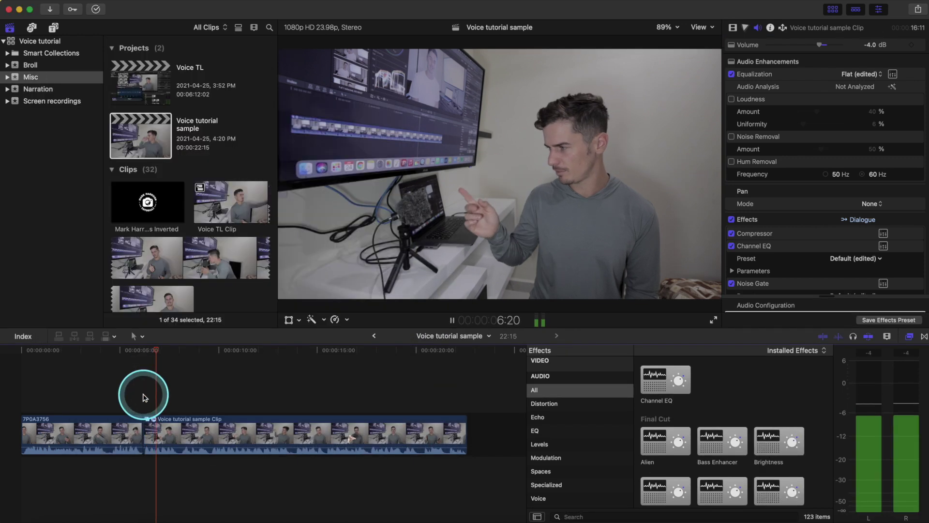
Step: Stop playback, find the Enveloper audio effect and apply it to the Voice tutorial sample Clip
{"action": "key", "text": "space"}
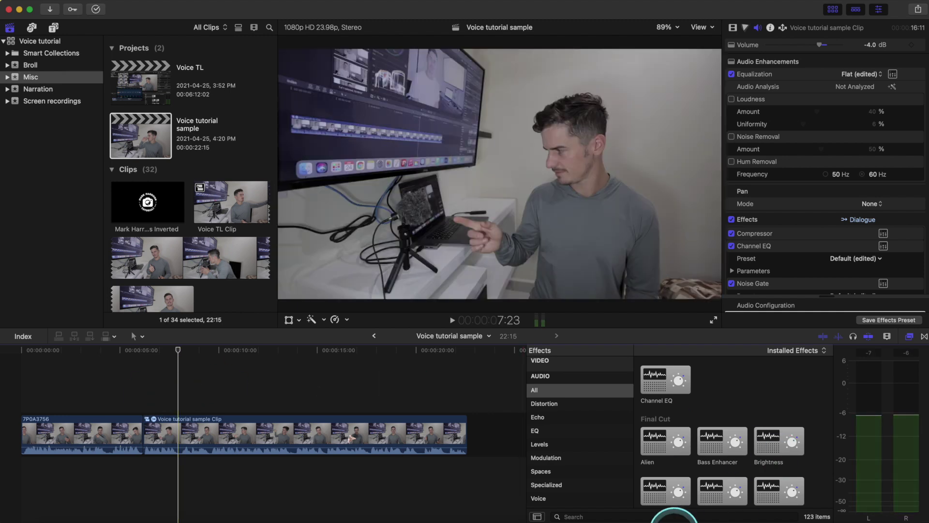
{"action": "left_click", "coordinate": [646, 514]}
{"action": "type", "text": "enve"}
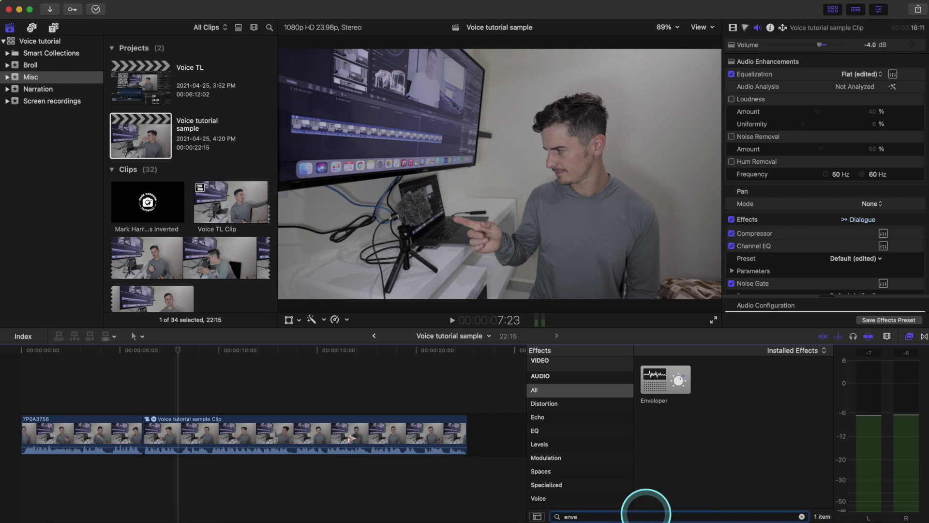
{"action": "left_click_drag", "start_coordinate": [663, 377], "coordinate": [266, 431]}
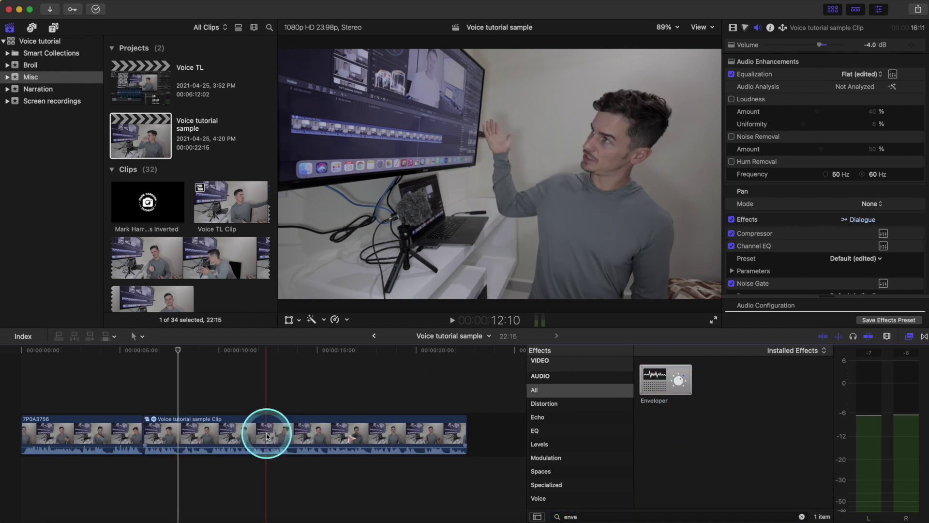
{"action": "left_click", "coordinate": [142, 398]}
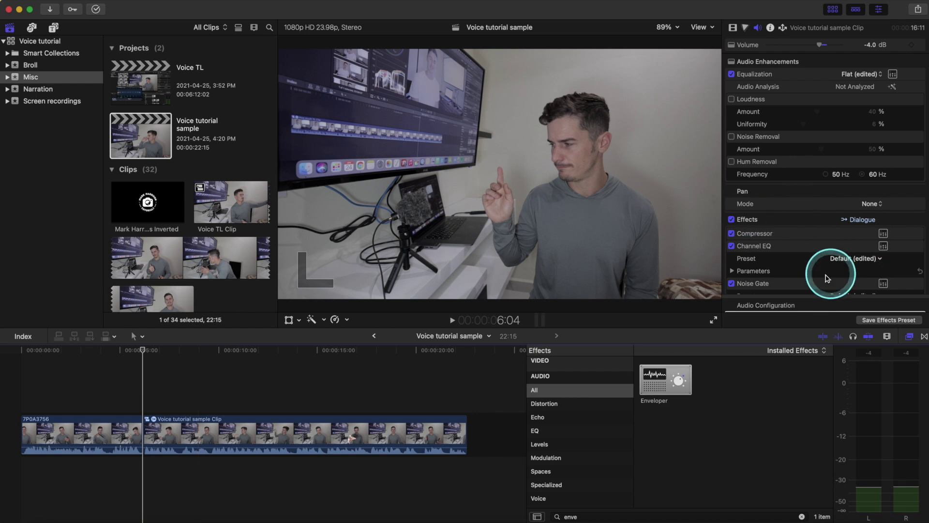
Step: Apply the Room Killer preset to the Enveloper and set its attack time to 65 ms
{"action": "scroll", "coordinate": [823, 232], "scroll_direction": "down", "scroll_amount": 3}
{"action": "left_click", "coordinate": [859, 265]}
{"action": "left_click_drag", "start_coordinate": [870, 267], "coordinate": [847, 364]}
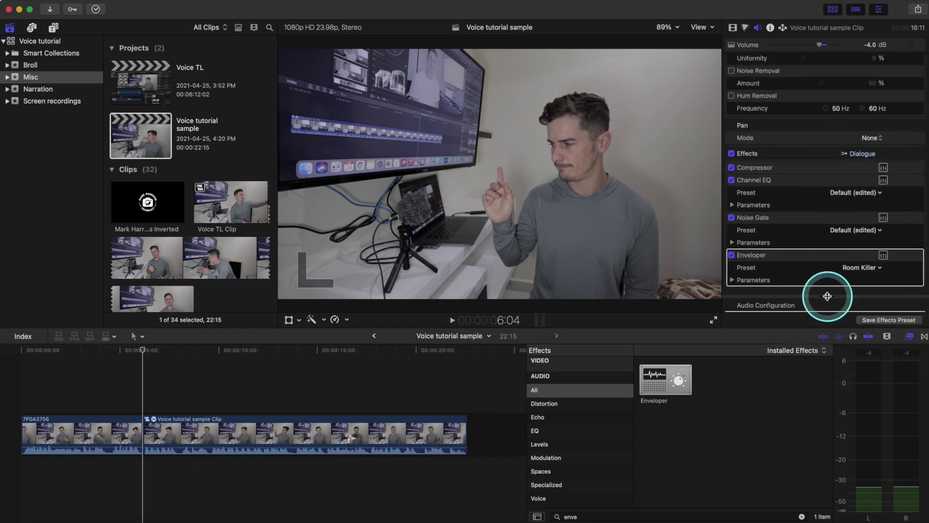
{"action": "left_click", "coordinate": [732, 280]}
{"action": "scroll", "coordinate": [807, 269], "scroll_direction": "down", "scroll_amount": 4}
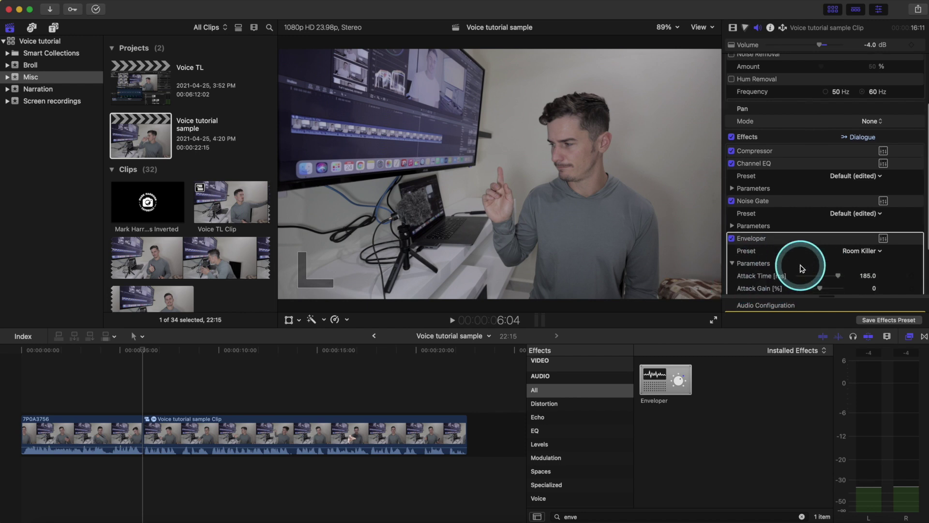
{"action": "left_click_drag", "start_coordinate": [838, 212], "coordinate": [831, 207]}
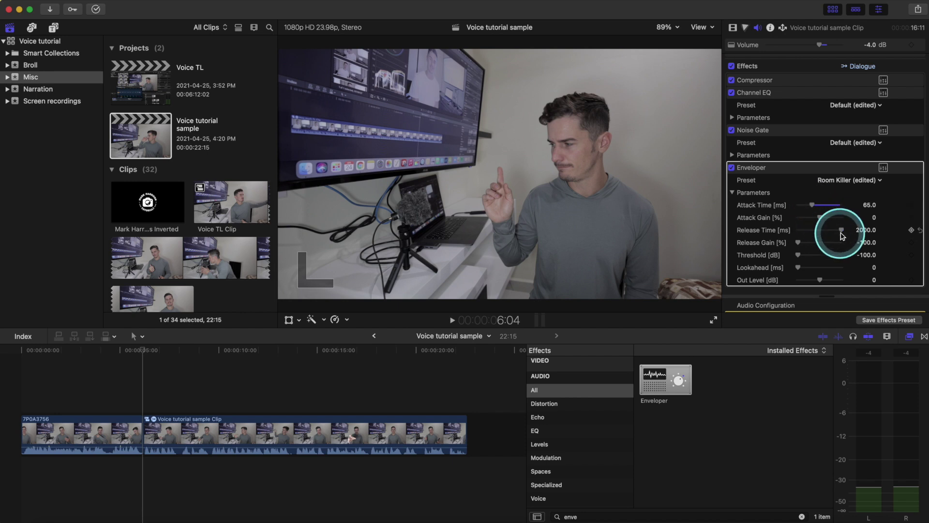
Step: Tune the Enveloper to 92 ms attack, 507 ms release time, -11% release gain, -50 dB threshold and -3 dB out level
{"action": "left_click_drag", "start_coordinate": [844, 234], "coordinate": [815, 233]}
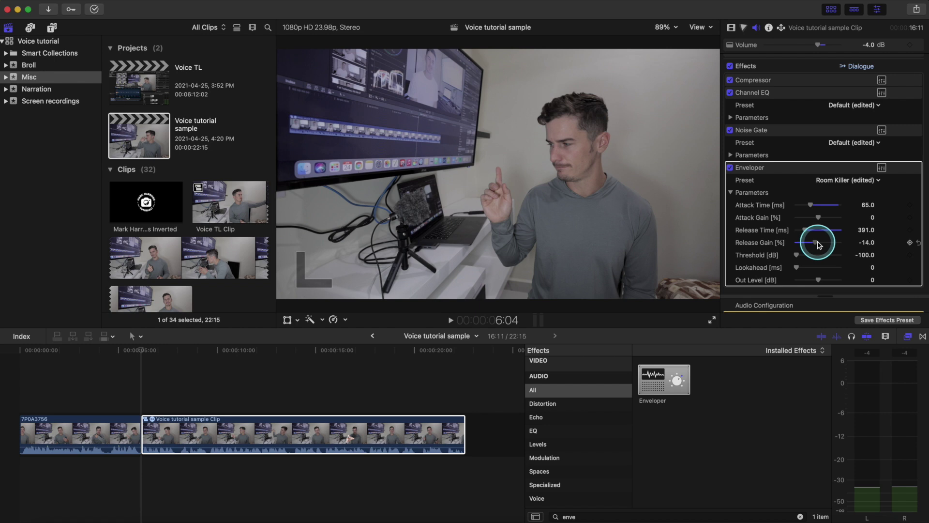
{"action": "left_click_drag", "start_coordinate": [797, 255], "coordinate": [816, 259]}
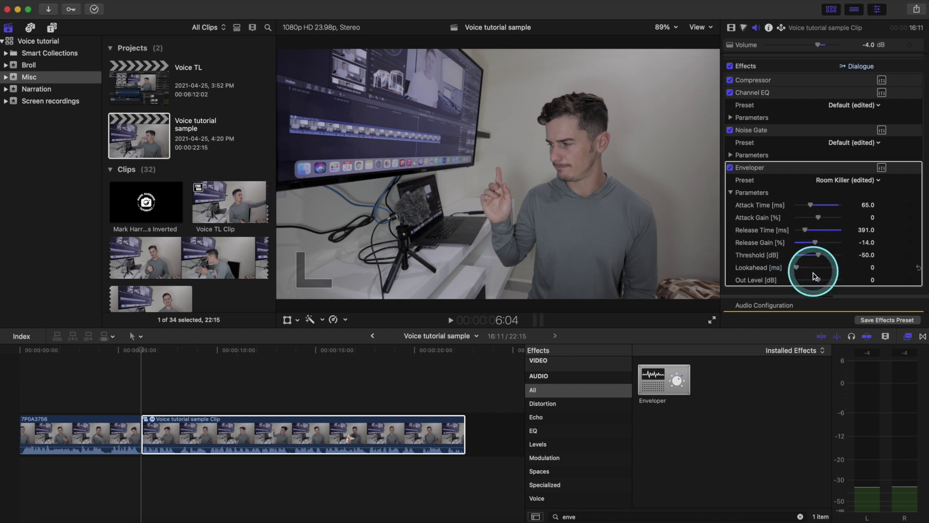
{"action": "left_click_drag", "start_coordinate": [817, 283], "coordinate": [815, 283]}
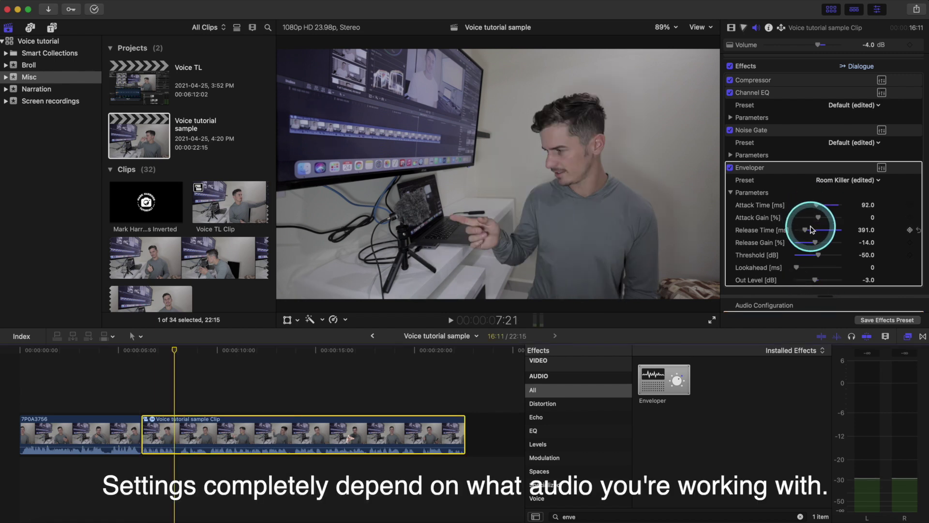
{"action": "left_click_drag", "start_coordinate": [810, 232], "coordinate": [807, 233]}
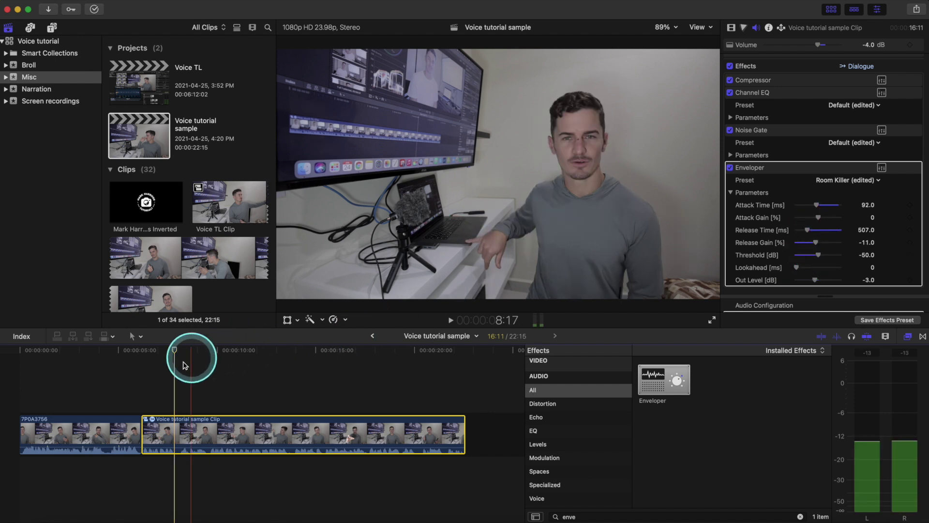
Step: Play the Voice tutorial sample Clip from near its start to hear the adjusted Enveloper
{"action": "left_click", "coordinate": [148, 399]}
{"action": "key", "text": "space"}
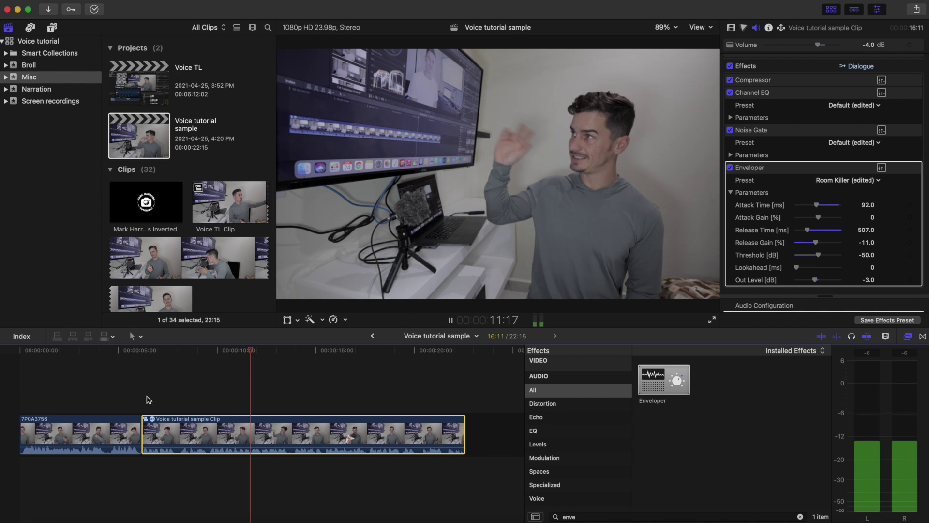
{"action": "left_click", "coordinate": [165, 430]}
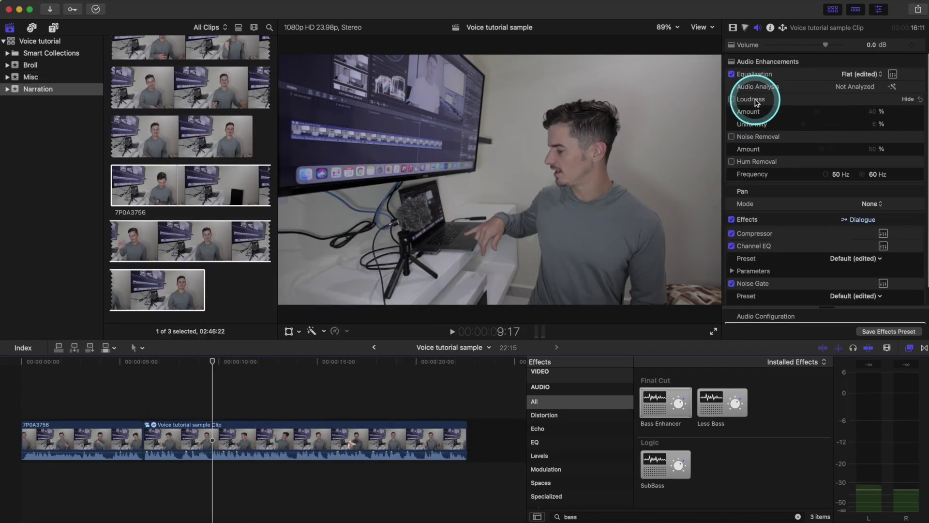
Step: Switch off the clip's Equalization and all its audio effects and play it to hear the unprocessed voice
{"action": "left_click", "coordinate": [731, 75]}
{"action": "left_click", "coordinate": [732, 221]}
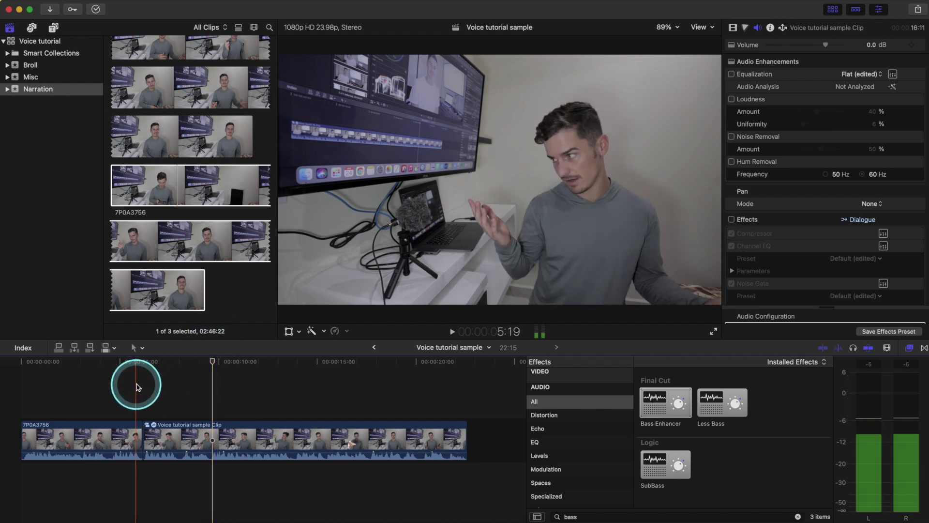
{"action": "key", "text": "space"}
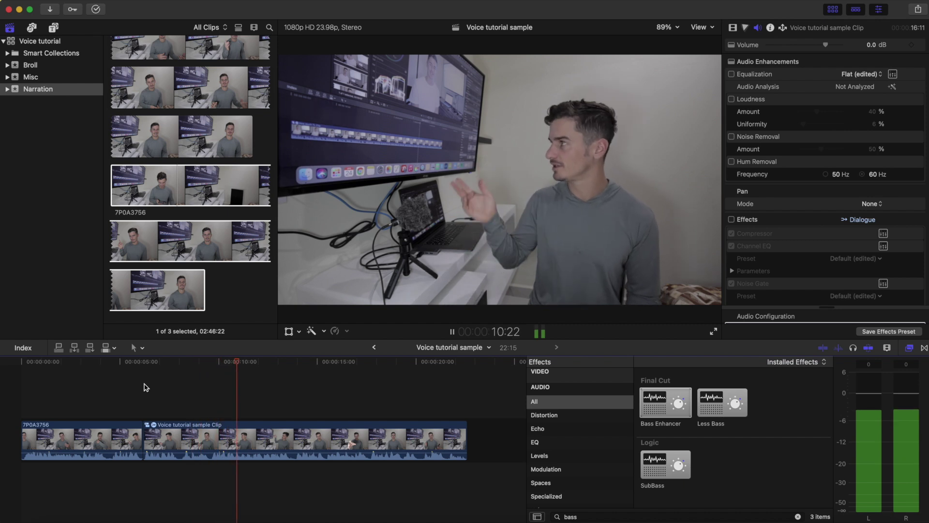
{"action": "key", "text": "space"}
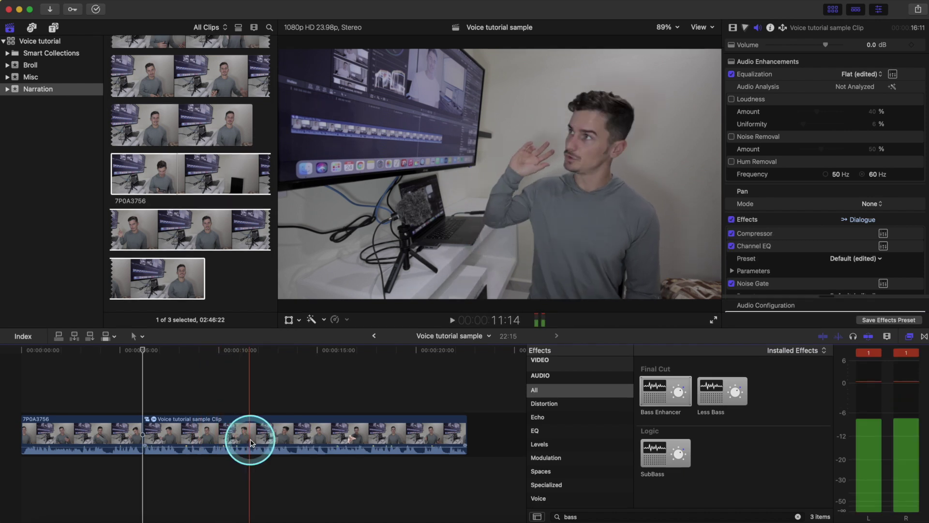
Step: Play the clip from its start with equalization and effects enabled and check its level on the audio meters
{"action": "left_click", "coordinate": [141, 438]}
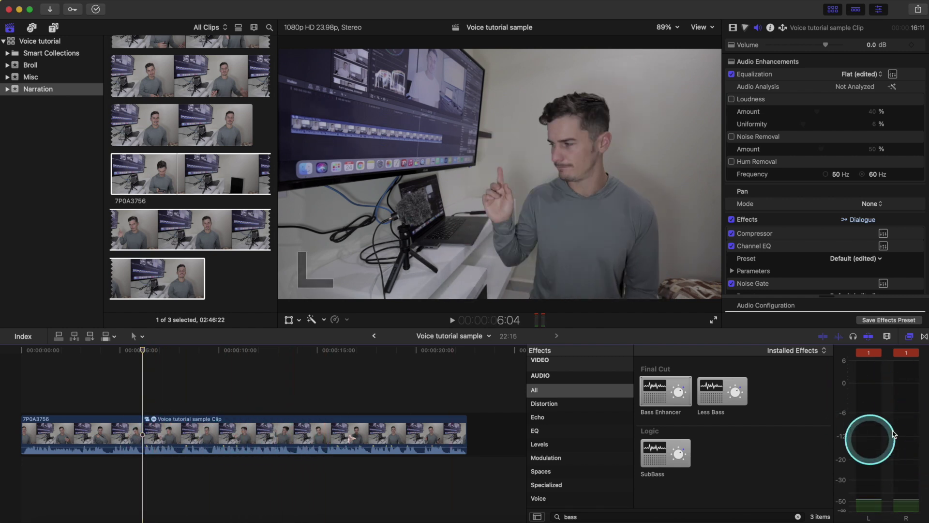
{"action": "key", "text": "space"}
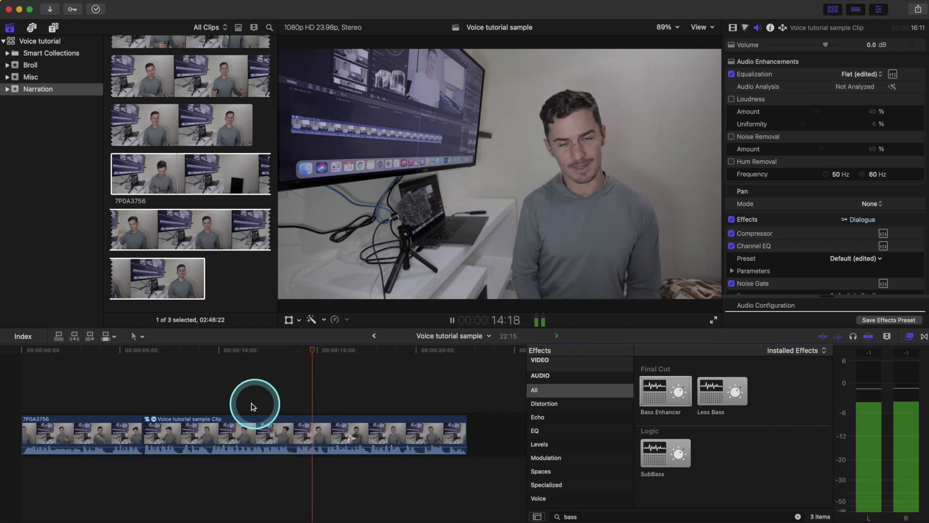
{"action": "key", "text": "space"}
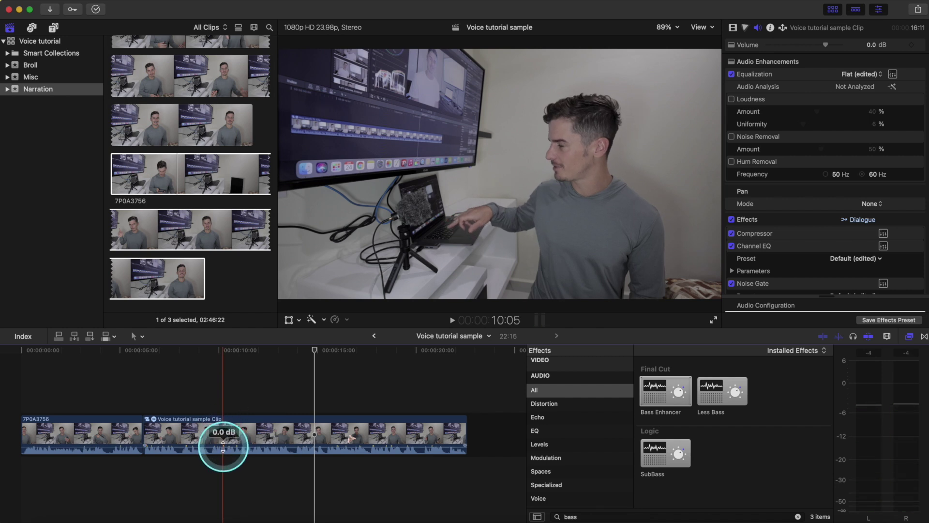
Step: Lower the Voice tutorial sample Clip's volume to -4.1 dB and play it from its start to check the meter peaks
{"action": "left_click", "coordinate": [223, 448]}
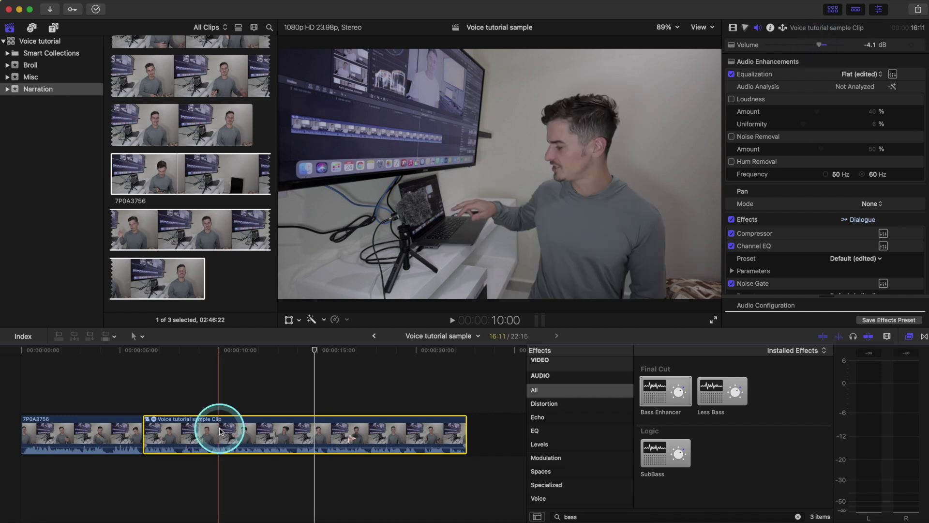
{"action": "left_click", "coordinate": [147, 426]}
{"action": "key", "text": "space"}
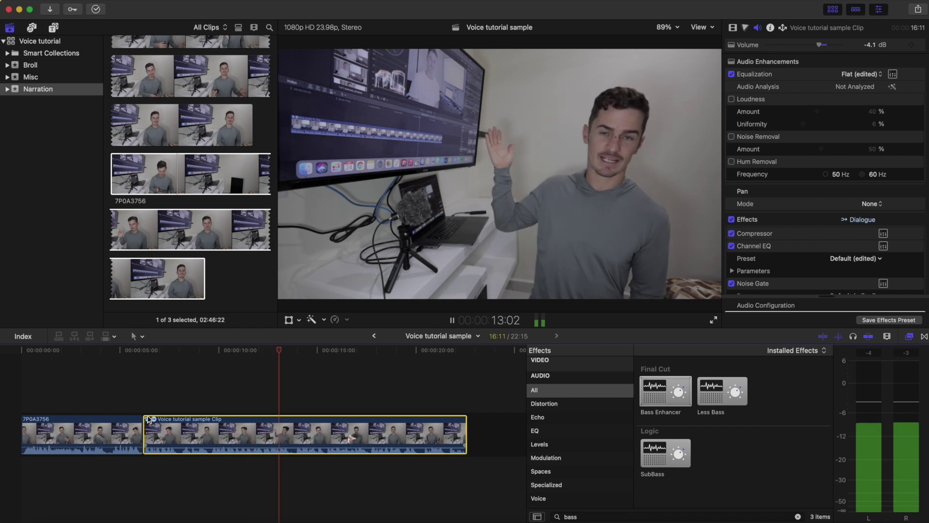
{"action": "mouse_move", "coordinate": [905, 382]}
{"action": "left_mouse_down"}
{"action": "mouse_move", "coordinate": [867, 435]}
{"action": "mouse_move", "coordinate": [875, 430]}
{"action": "mouse_move", "coordinate": [871, 368]}
{"action": "mouse_move", "coordinate": [888, 425]}
{"action": "mouse_move", "coordinate": [863, 376]}
{"action": "mouse_move", "coordinate": [865, 429]}
{"action": "left_mouse_up"}
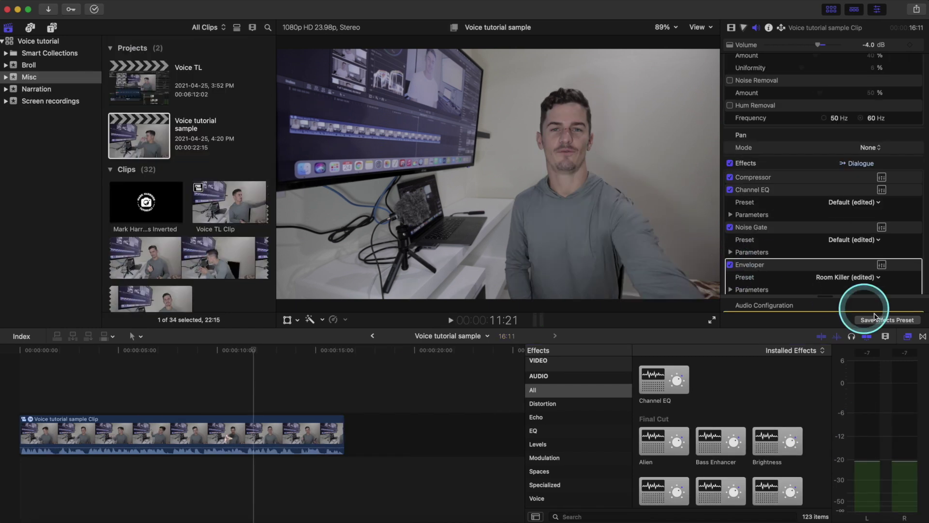
Step: Save the clip's Compressor, Channel EQ, Noise Gate, Enveloper and EQ as a custom-named audio effects preset in the Voice category
{"action": "left_click", "coordinate": [880, 320]}
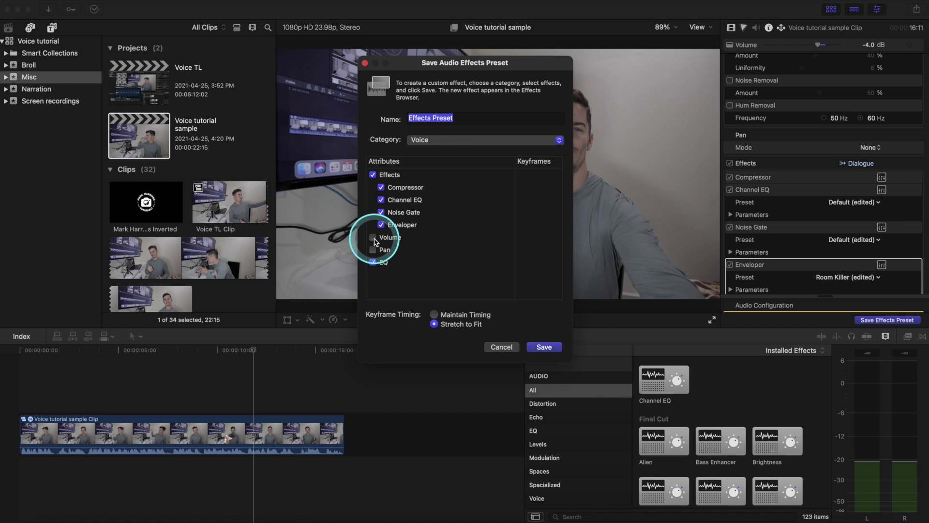
{"action": "type", "text": "Mark's Voice Audio"}
{"action": "left_click", "coordinate": [544, 347]}
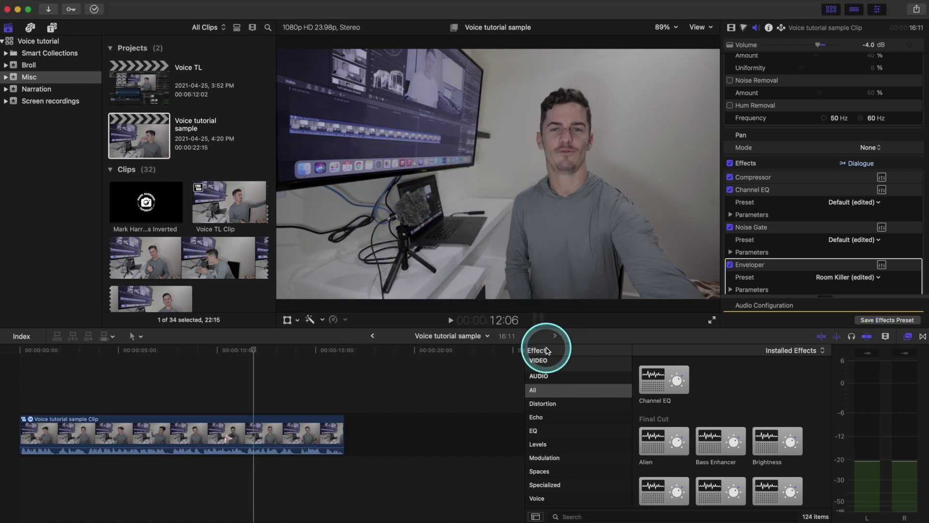
Step: Search the audio effects for the newly saved voice preset by the start of its name and preview it
{"action": "left_click", "coordinate": [599, 515]}
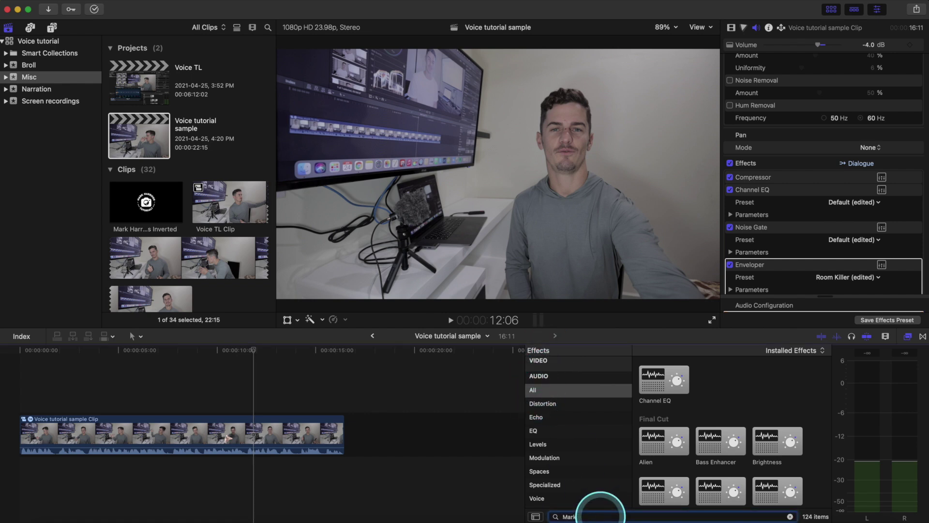
{"action": "type", "text": "Mark"}
{"action": "left_click", "coordinate": [712, 398]}
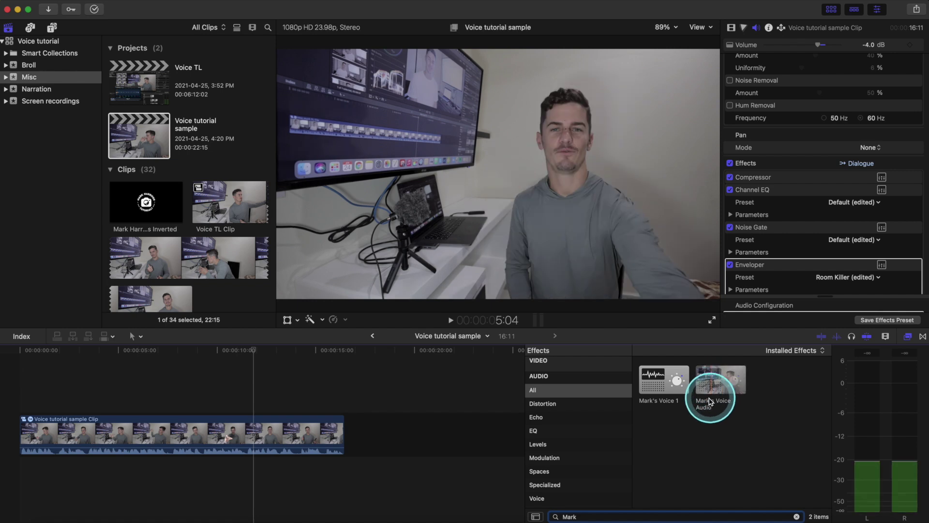
{"action": "left_click", "coordinate": [717, 457]}
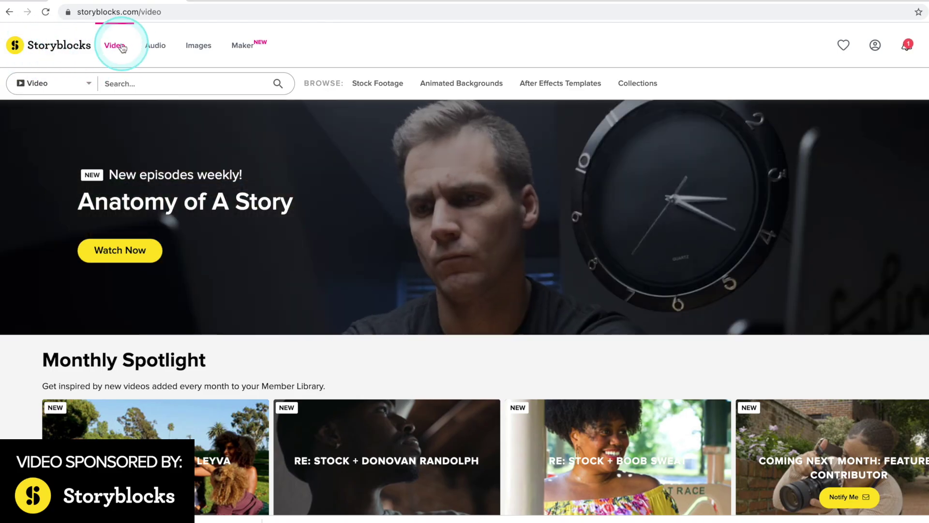
Step: Switch to the Storyblocks website and look through its new video collections
{"action": "scroll", "coordinate": [284, 274], "scroll_direction": "down", "scroll_amount": 7}
{"action": "scroll", "coordinate": [289, 284], "scroll_direction": "down", "scroll_amount": 5}
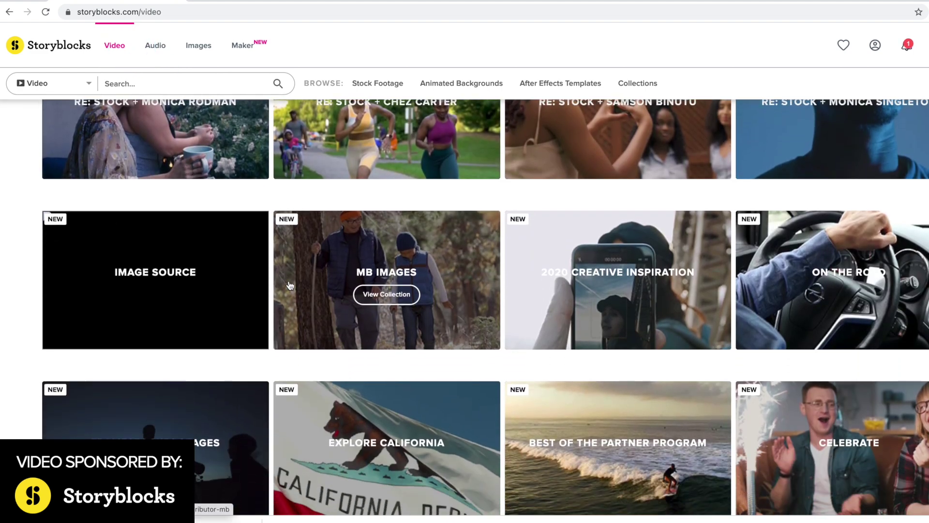
{"action": "scroll", "coordinate": [289, 285], "scroll_direction": "up", "scroll_amount": 3}
Step: Open the Underwater Sound Effects collection in the Storyblocks audio library
{"action": "left_click", "coordinate": [155, 45]}
{"action": "mouse_move", "coordinate": [482, 92]}
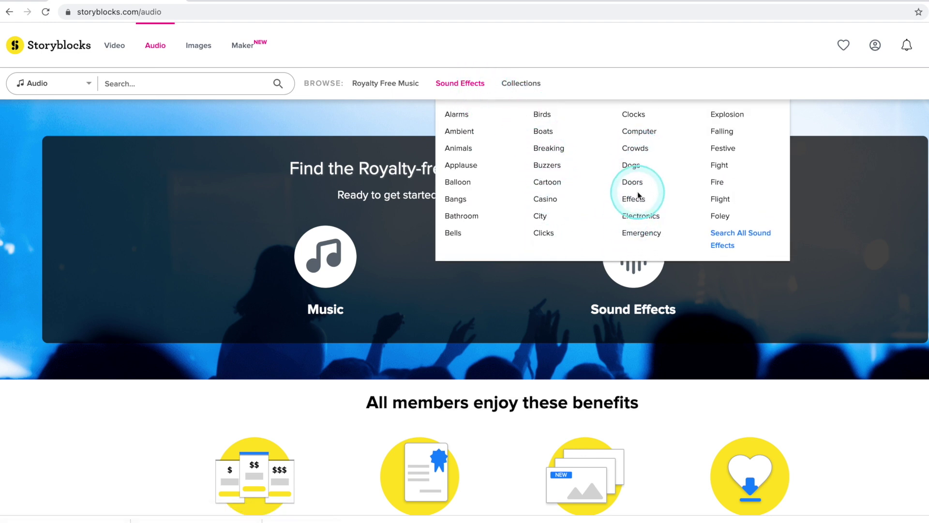
{"action": "left_click", "coordinate": [519, 84]}
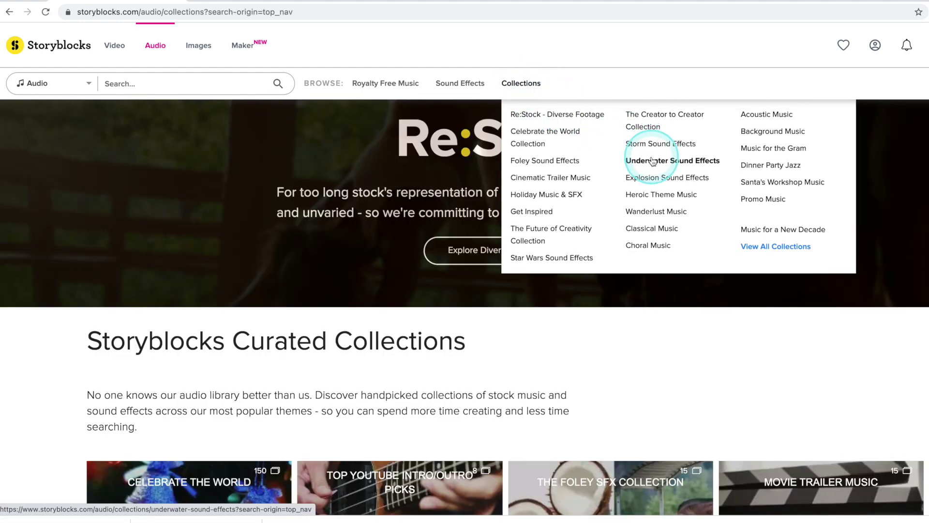
{"action": "left_click", "coordinate": [653, 161]}
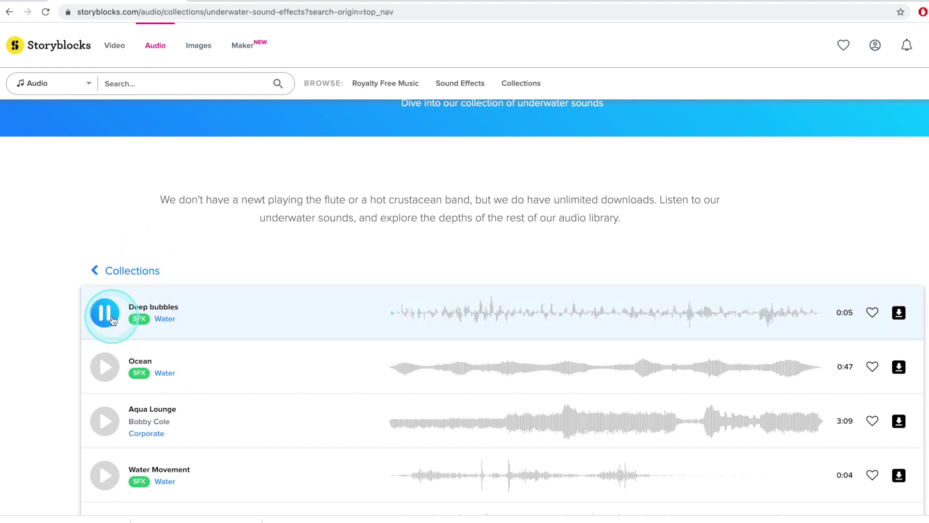
Step: Preview the Deep bubbles and Water Splash sounds in the underwater collection
{"action": "left_click", "coordinate": [109, 317]}
{"action": "scroll", "coordinate": [103, 379], "scroll_direction": "down", "scroll_amount": 4}
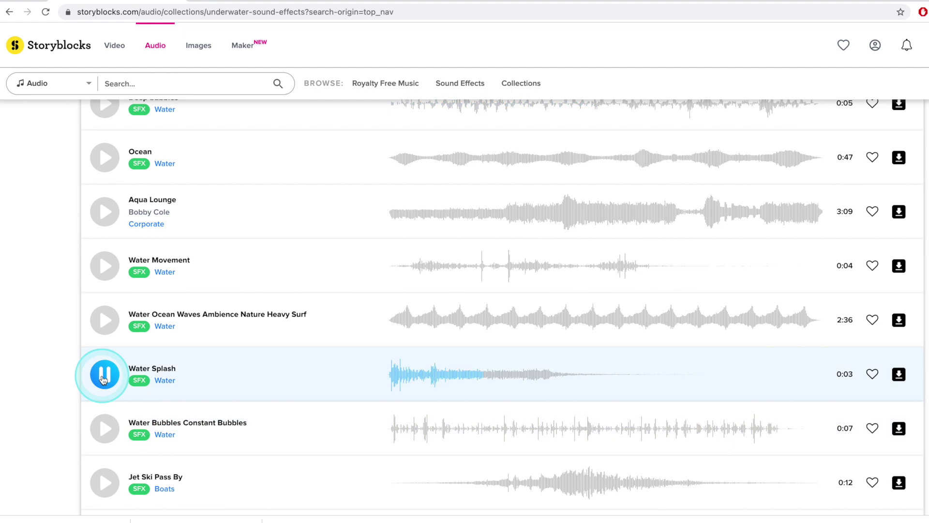
{"action": "scroll", "coordinate": [106, 377], "scroll_direction": "down", "scroll_amount": 3}
{"action": "left_click", "coordinate": [101, 370]}
Step: Search the sound effects for "whoosh" and preview several results, including Flash Whoosh Swoosh 3 and Fast Strong Wind Whooshes
{"action": "left_click", "coordinate": [188, 89]}
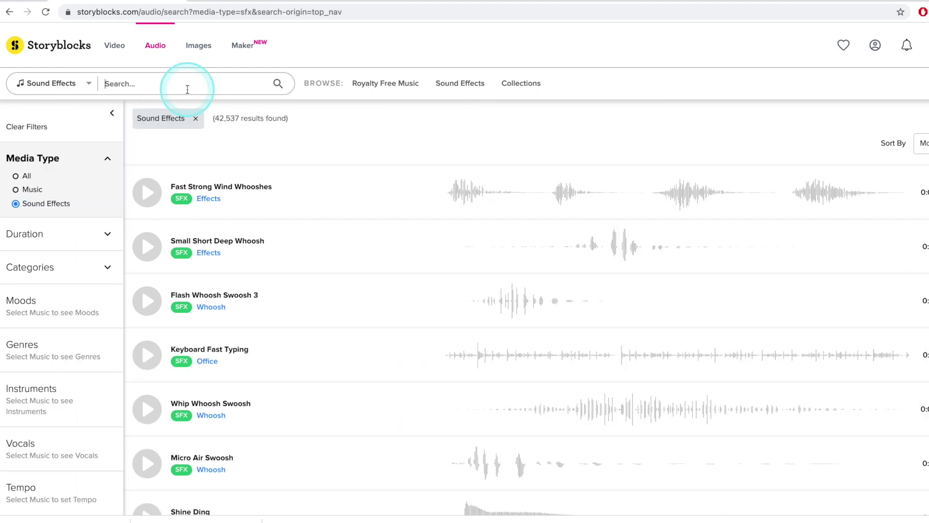
{"action": "key", "text": "Return"}
{"action": "left_click", "coordinate": [152, 227]}
{"action": "left_click", "coordinate": [147, 445]}
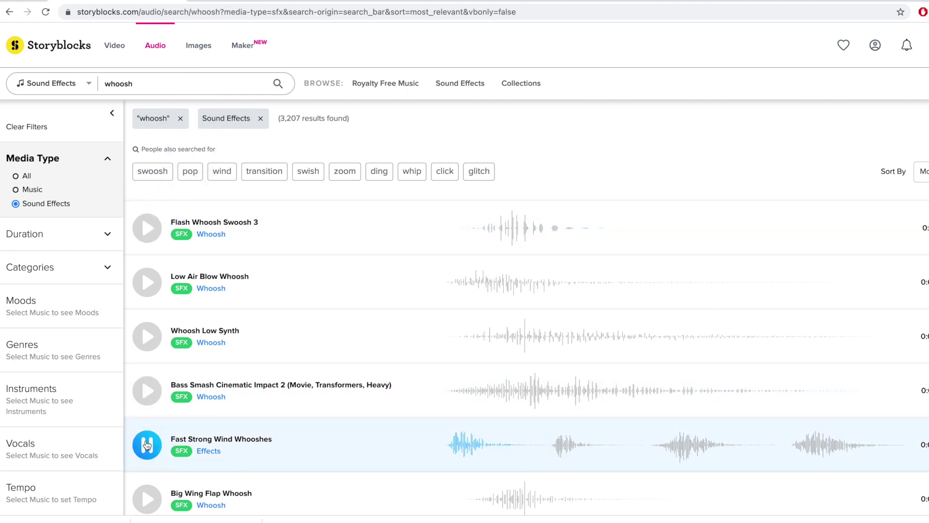
{"action": "scroll", "coordinate": [147, 445], "scroll_direction": "down", "scroll_amount": 3}
{"action": "left_click", "coordinate": [148, 290]}
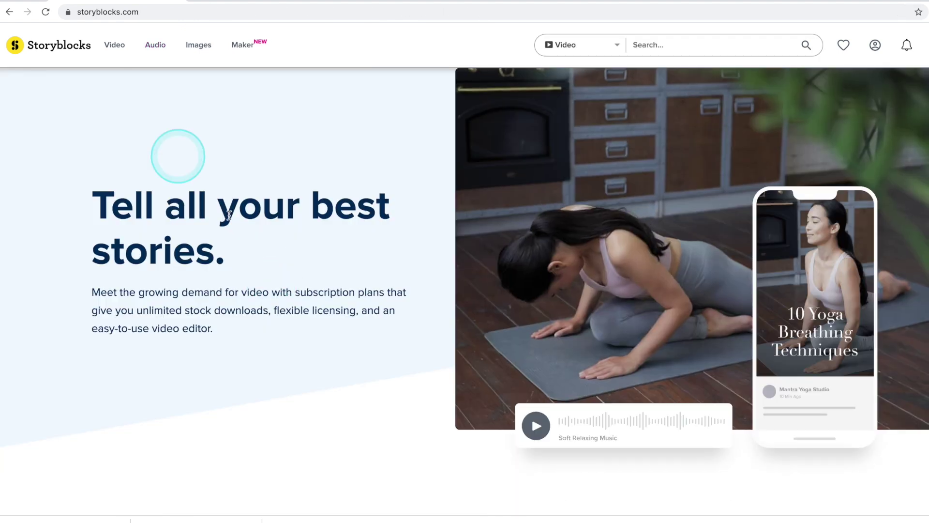
Step: Look through the overview on the Storyblocks home page
{"action": "scroll", "coordinate": [274, 283], "scroll_direction": "down", "scroll_amount": 5}
{"action": "scroll", "coordinate": [271, 283], "scroll_direction": "down", "scroll_amount": 5}
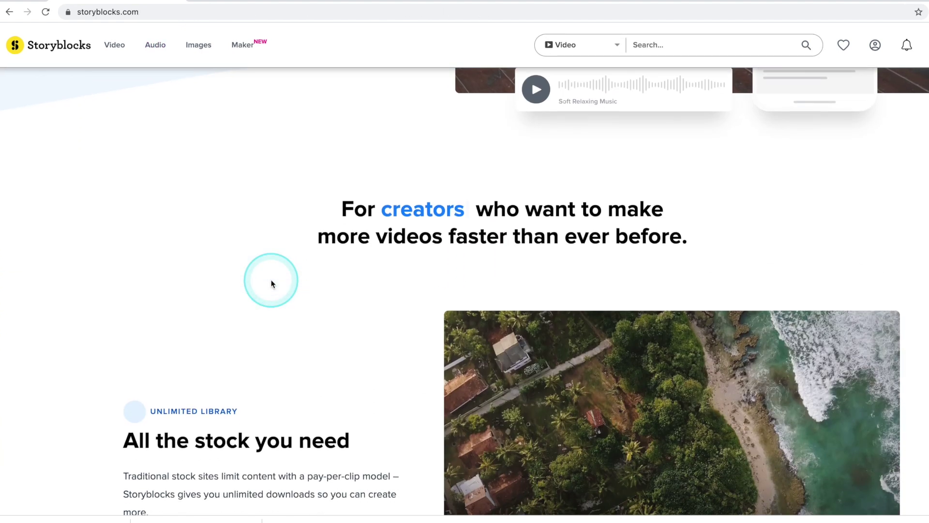